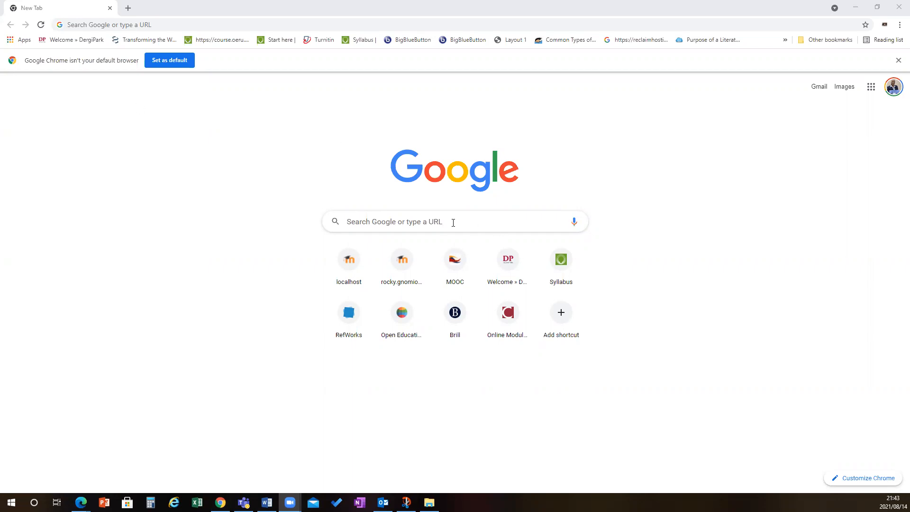
Search Google for "google classroom" and open the Google Classroom site from the results
left_click(394, 221)
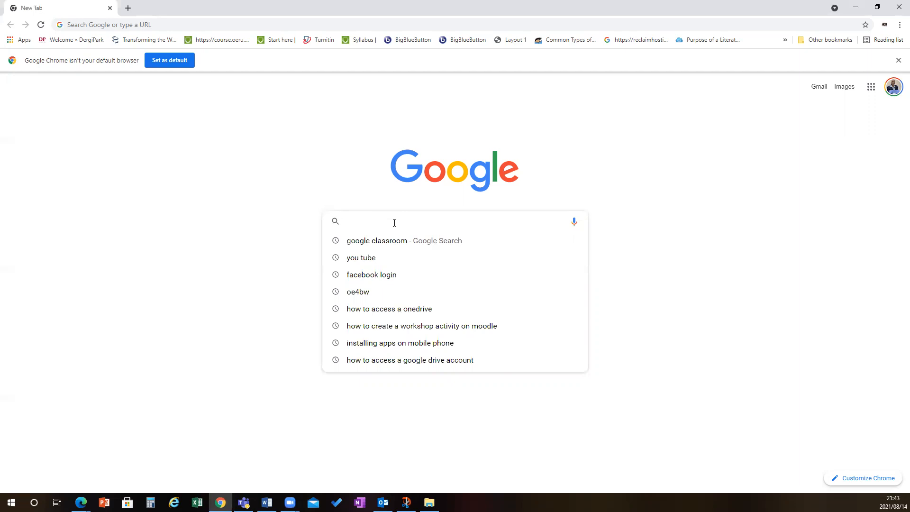
type("google classroom")
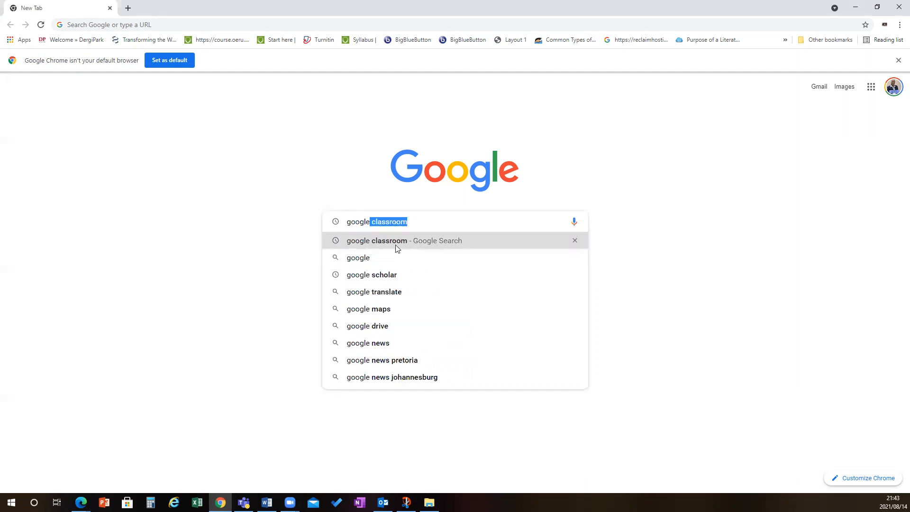
left_click(396, 242)
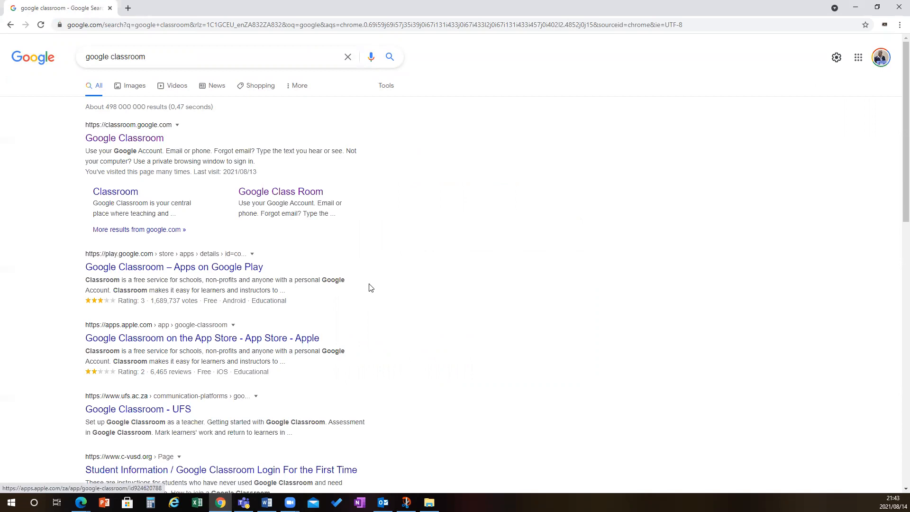
left_click(136, 140)
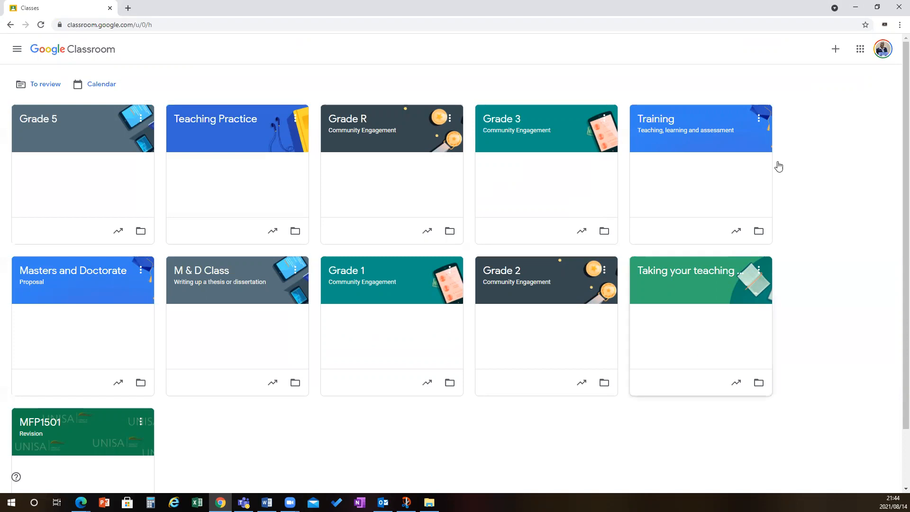
Start creating a new class and acknowledge the notice about not using Classroom at a school with students
left_click(836, 50)
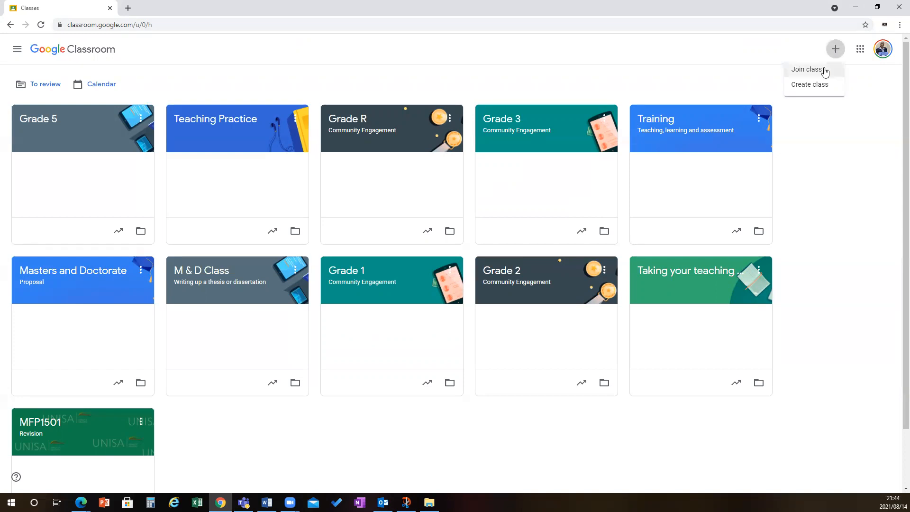
key("Return")
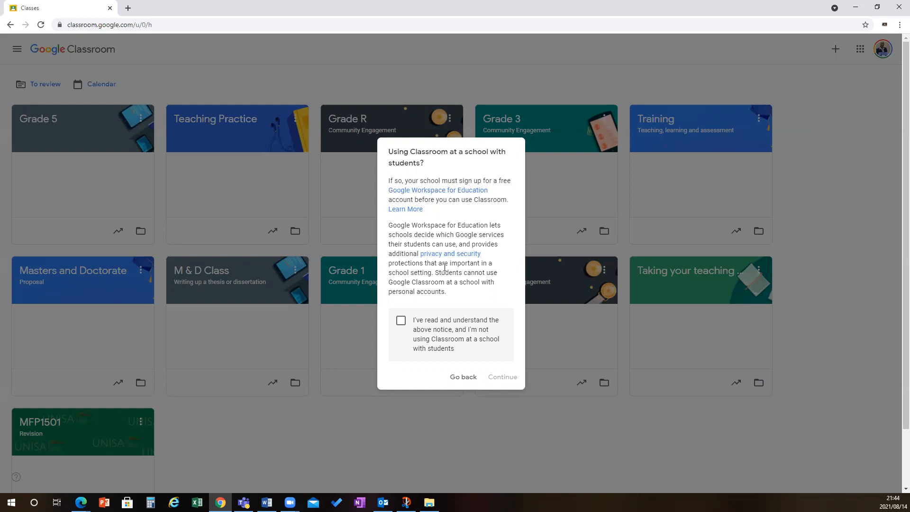
left_click(400, 322)
left_click(504, 377)
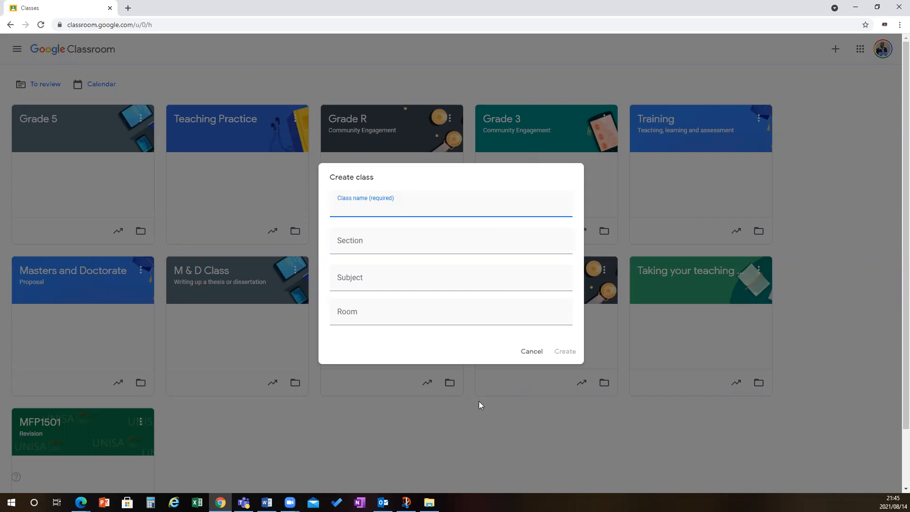
Name the class "Mathematics Classroom" and create it without a section, subject or room
type("Mathematics Classro")
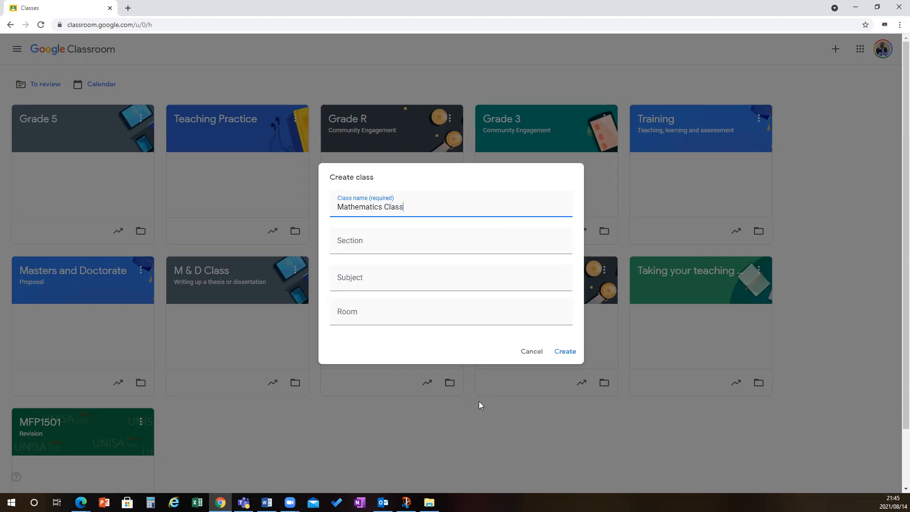
type("mm")
key("BackSpace")
key("BackSpace")
type("om")
left_click(565, 352)
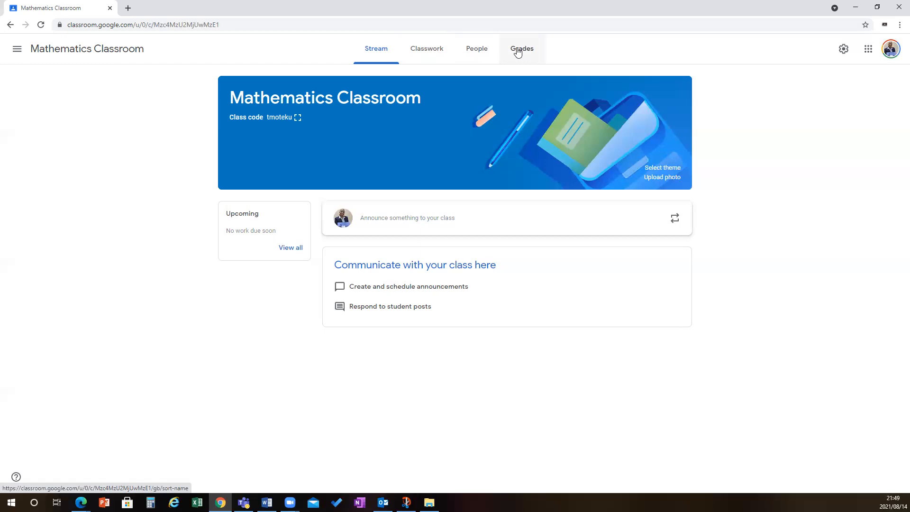
Try to invite a student to Mathematics Classroom by searching for the first name and choosing the first match
left_click(477, 52)
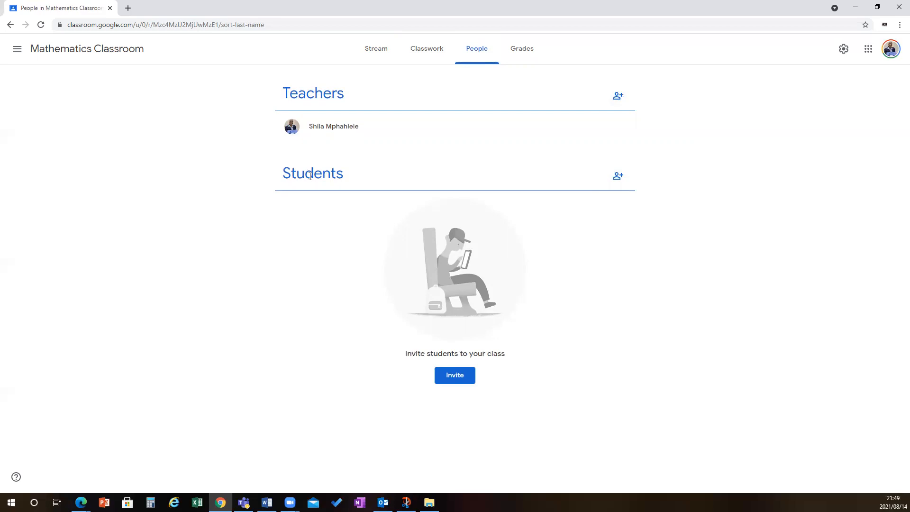
left_click(617, 176)
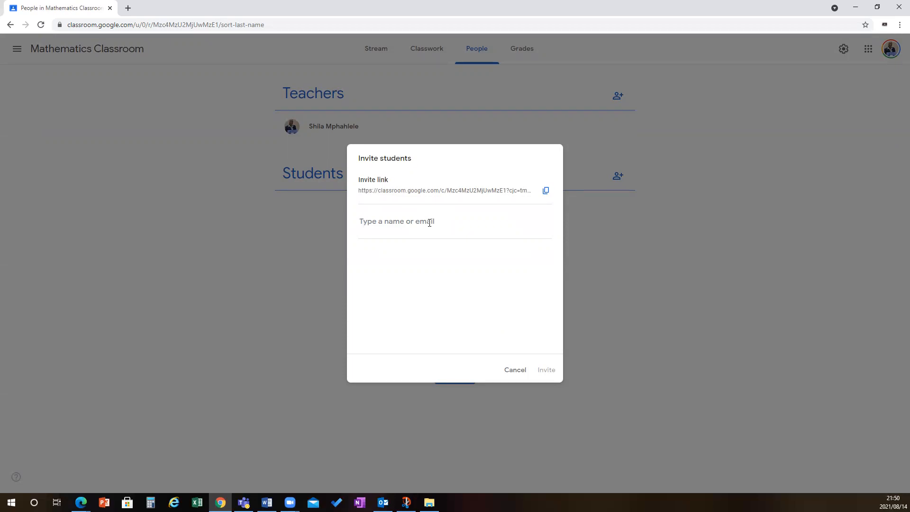
type("toka")
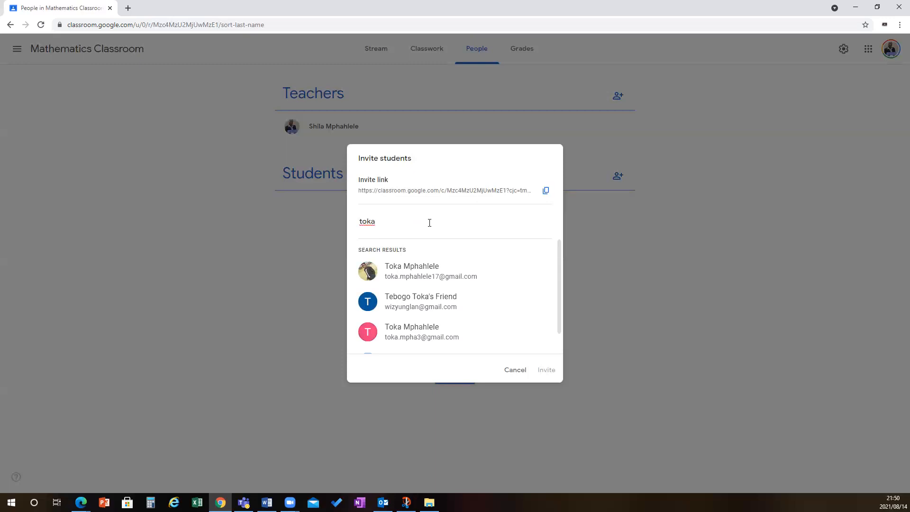
left_click(424, 274)
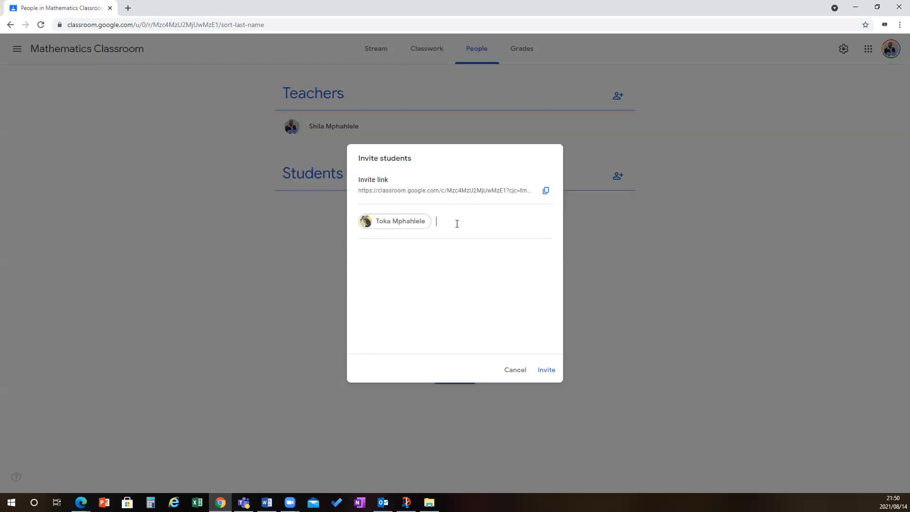
left_click(547, 371)
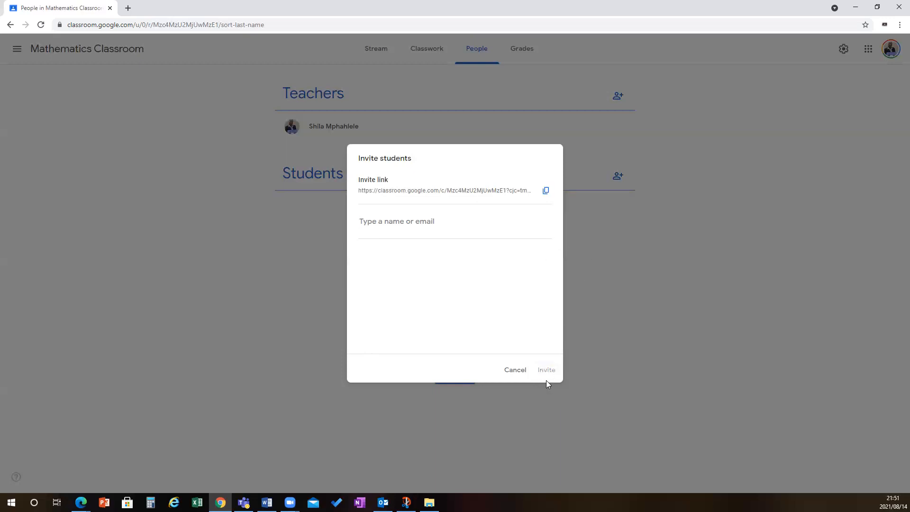
left_click(453, 220)
type("toka")
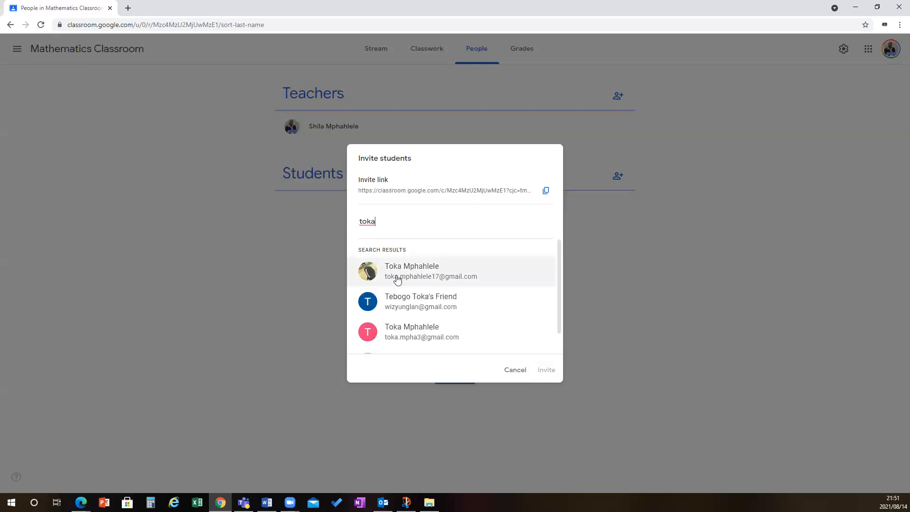
left_click(398, 273)
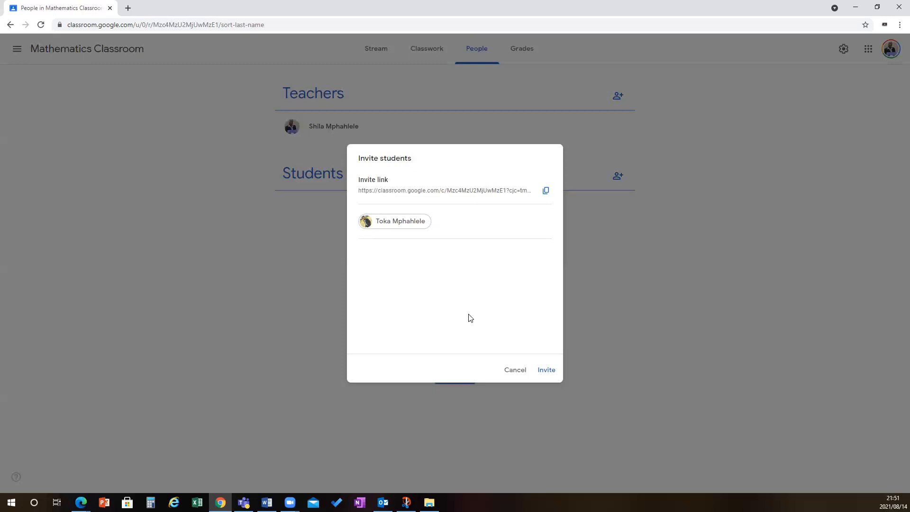
left_click(12, 27)
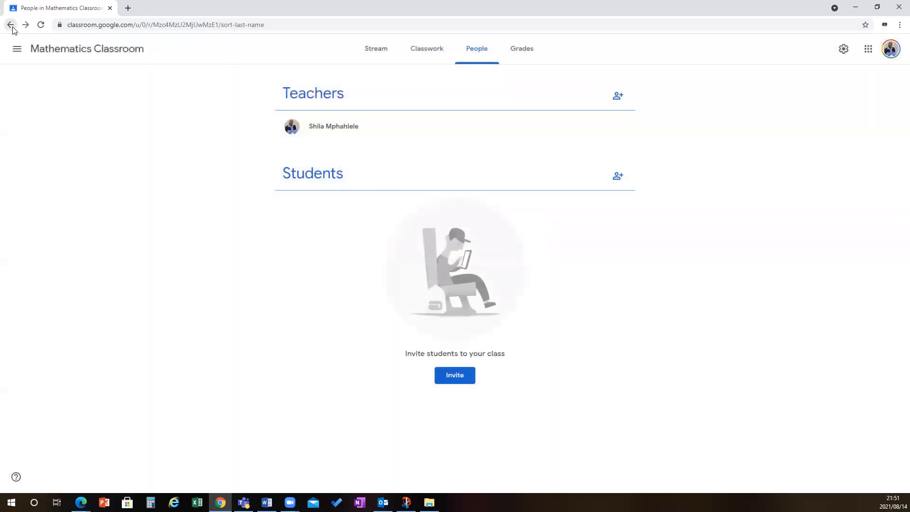
Examine the teacher and student lists of the Masters and Doctorate class and return to its stream
left_click(10, 25)
left_click(12, 26)
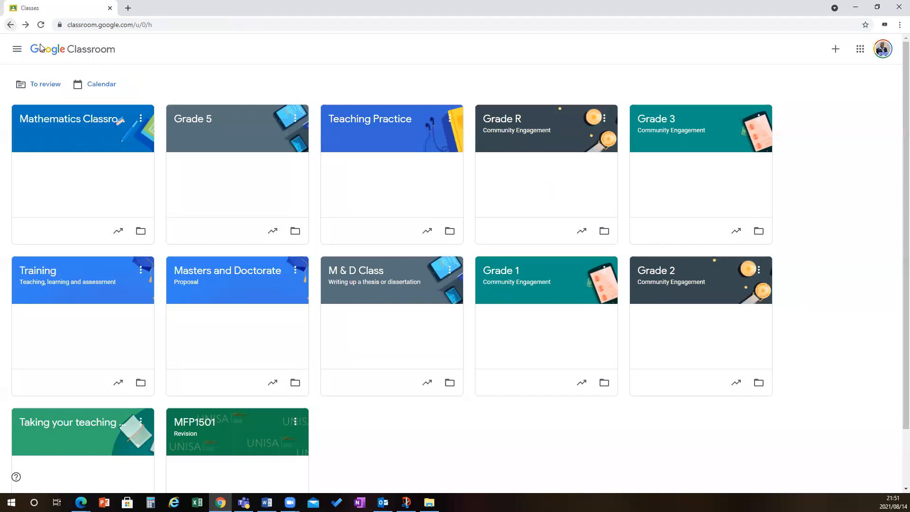
left_click(197, 274)
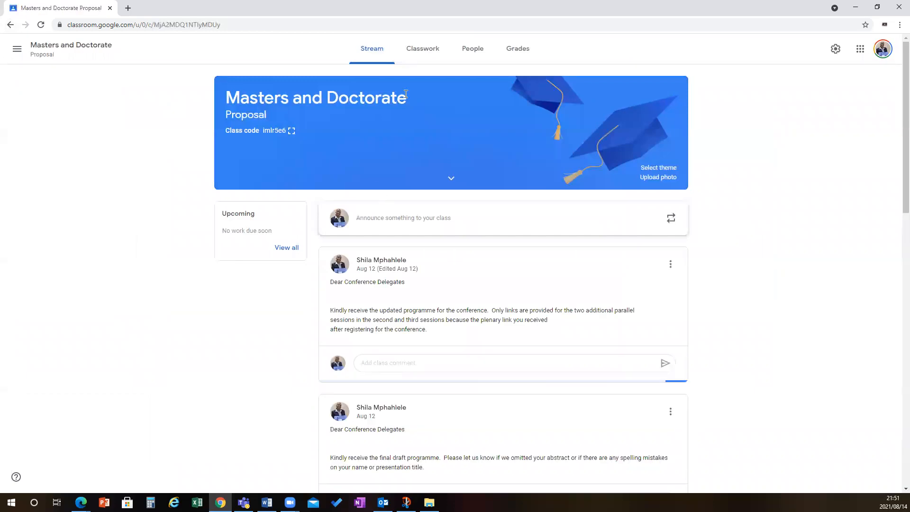
left_click(474, 51)
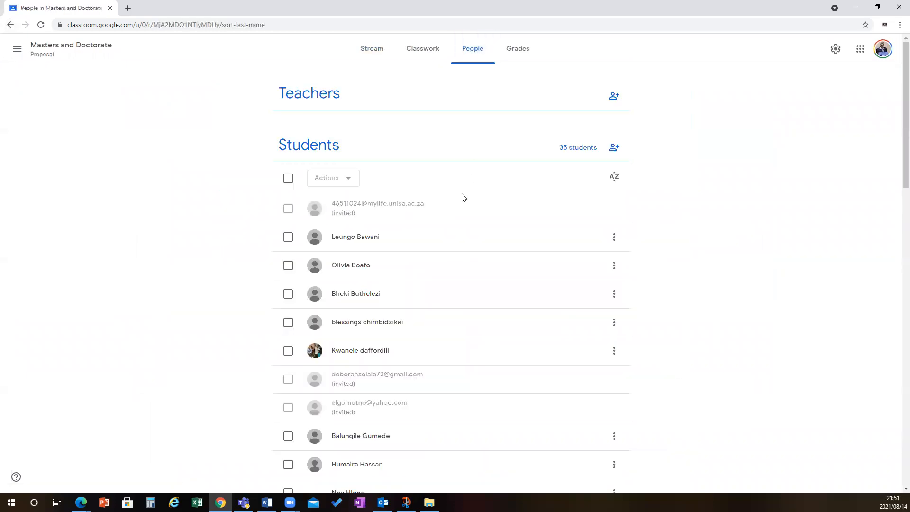
scroll(427, 242, "down", 1)
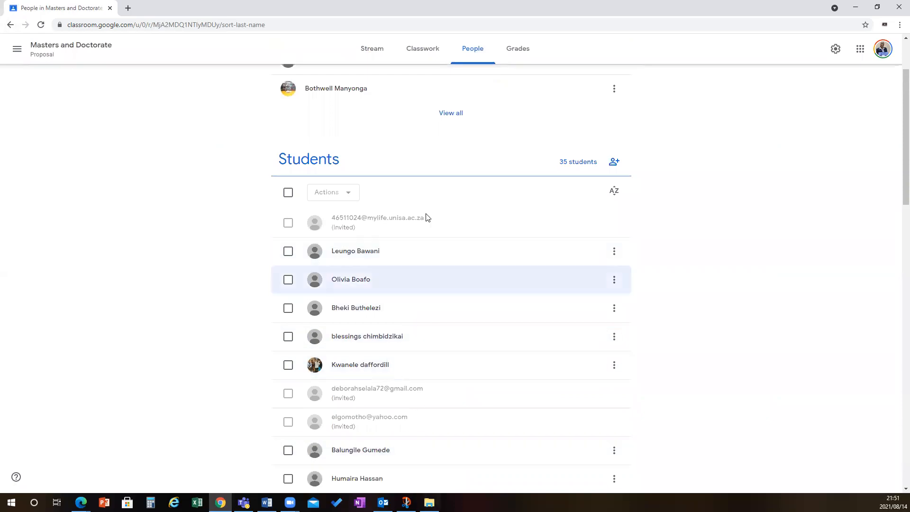
scroll(414, 360, "up", 2)
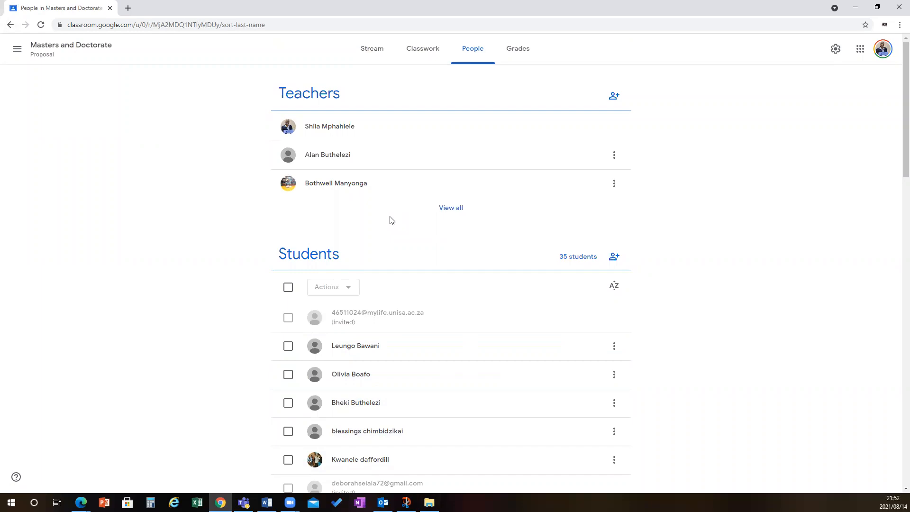
scroll(392, 221, "down", 5)
scroll(398, 325, "up", 5)
scroll(411, 303, "down", 4)
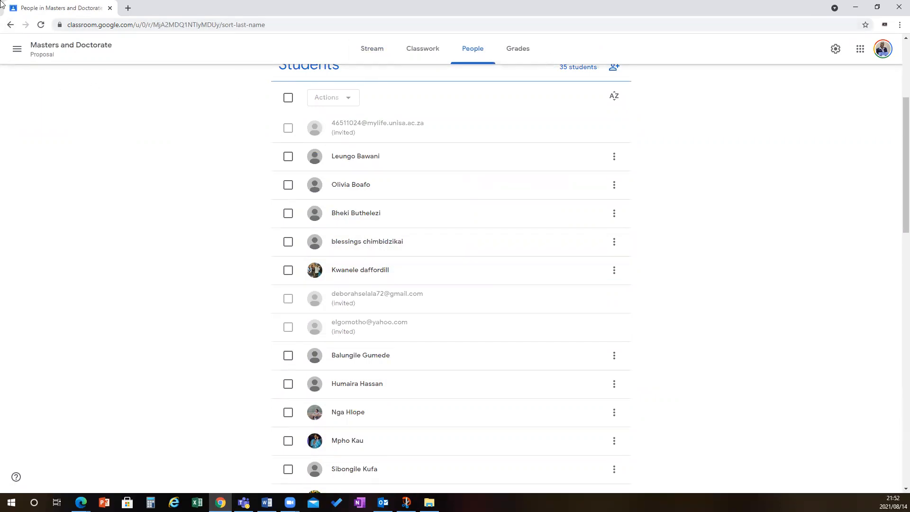
left_click(10, 25)
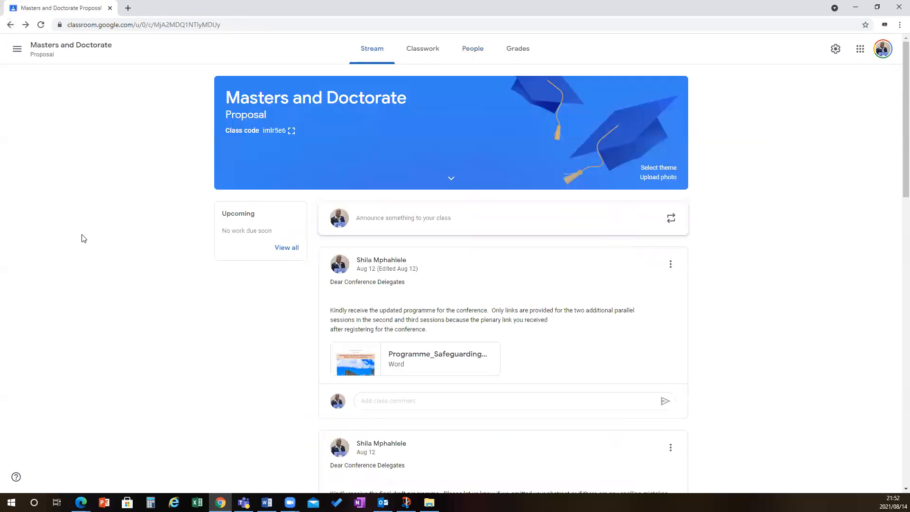